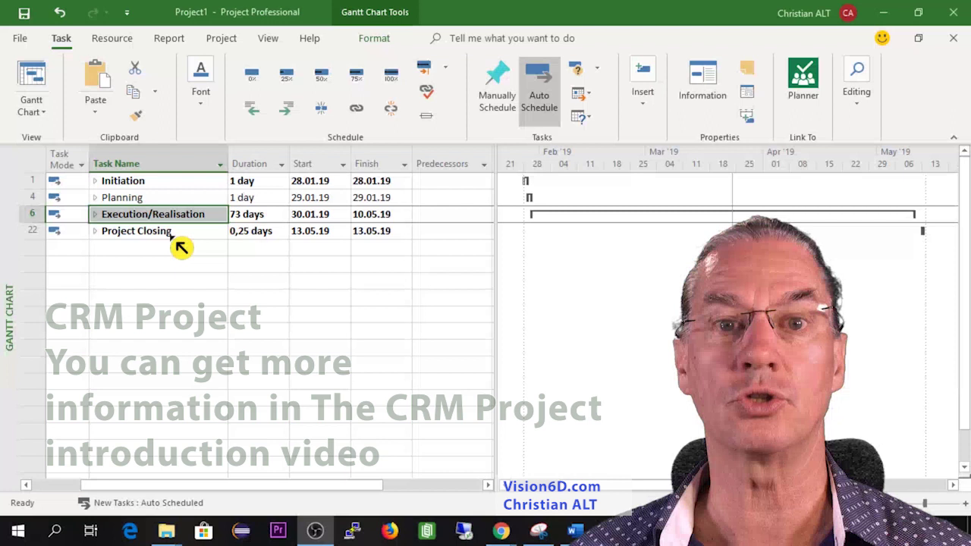
Step: Expand the Planning, Execution/Realisation and Initiation summary tasks and review their subtasks
click(94, 198)
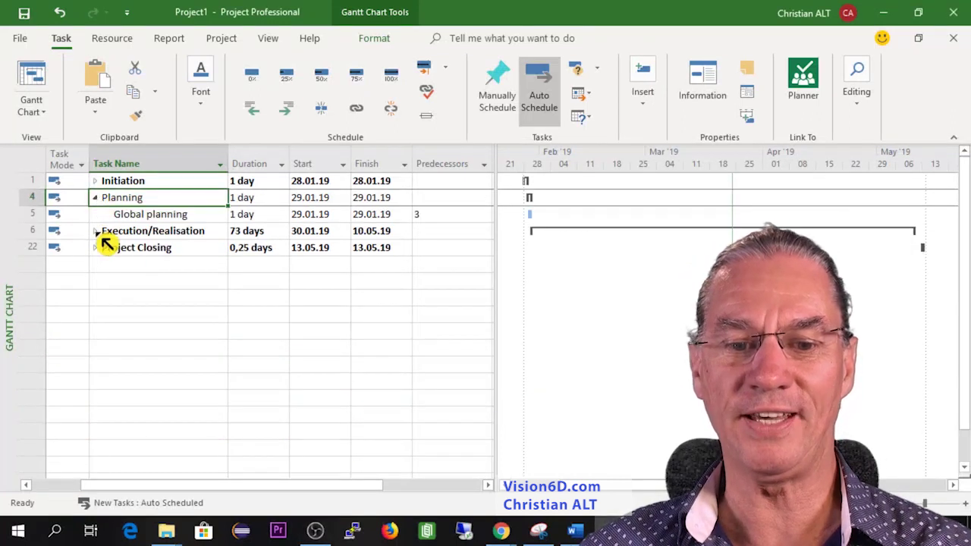
click(95, 231)
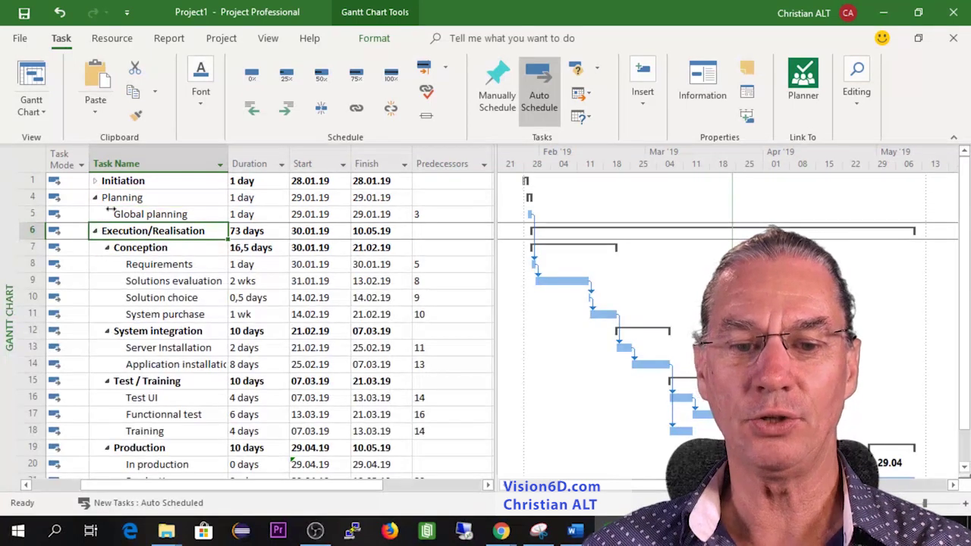
click(96, 182)
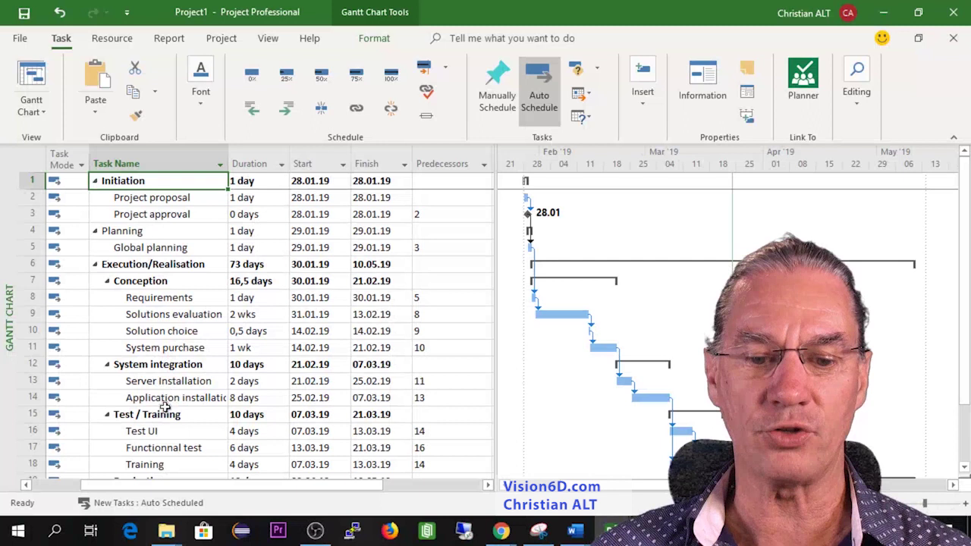
scroll(165, 407, down, 2)
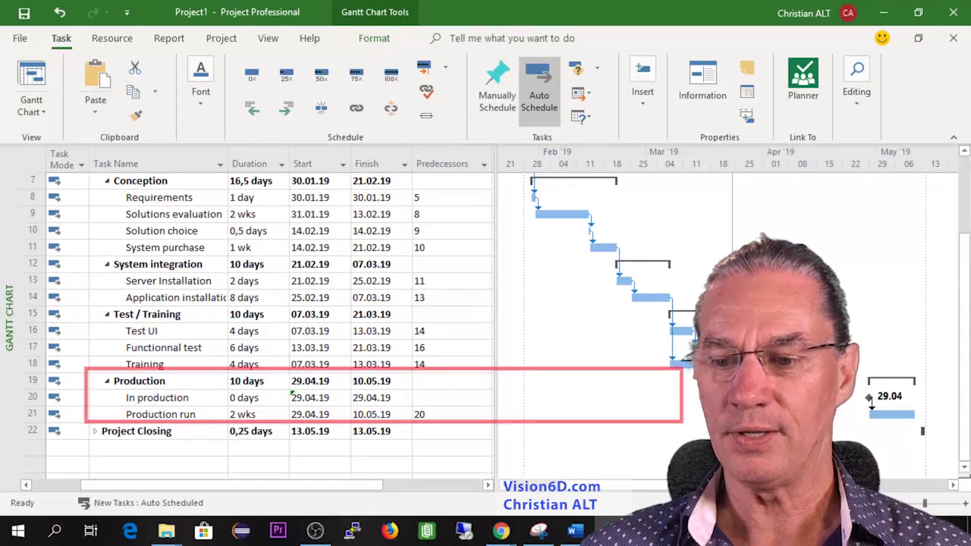
scroll(265, 318, up, 2)
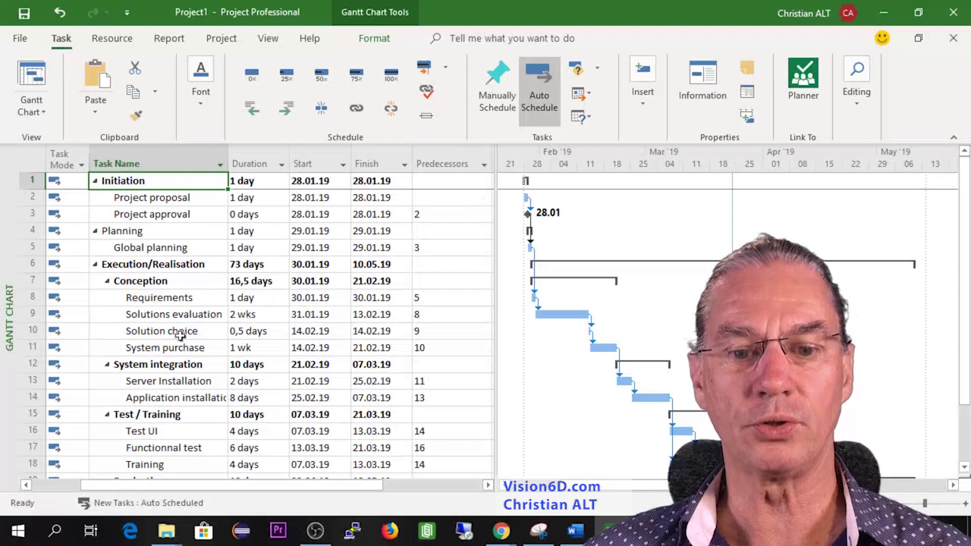
scroll(180, 339, down, 1)
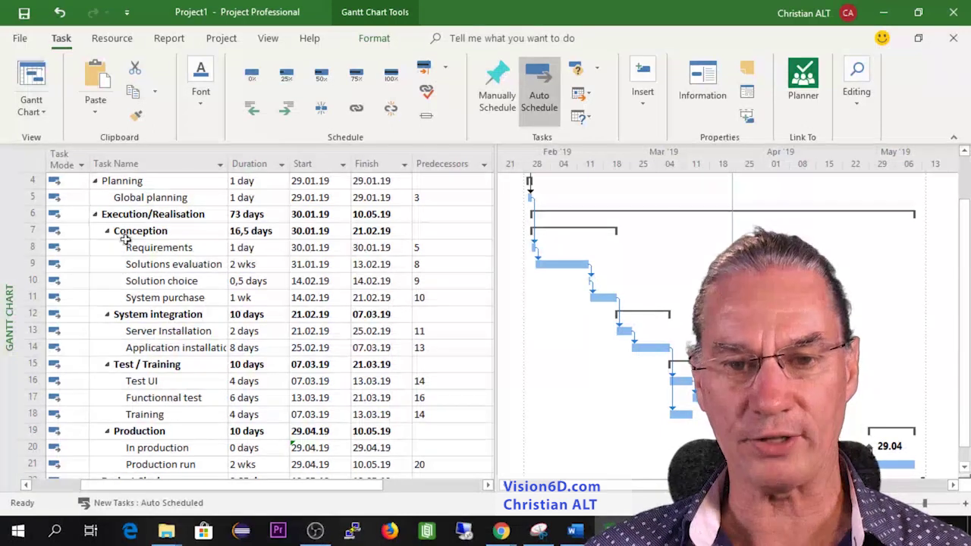
Step: Start a WBS code definition with level 1 as Numbers (ordered), length 2, and a period separator
click(221, 40)
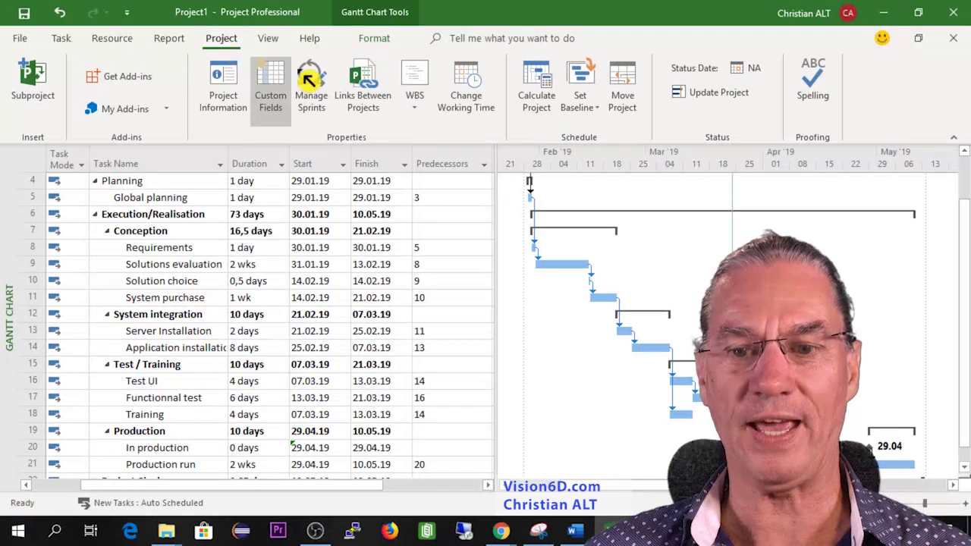
click(422, 89)
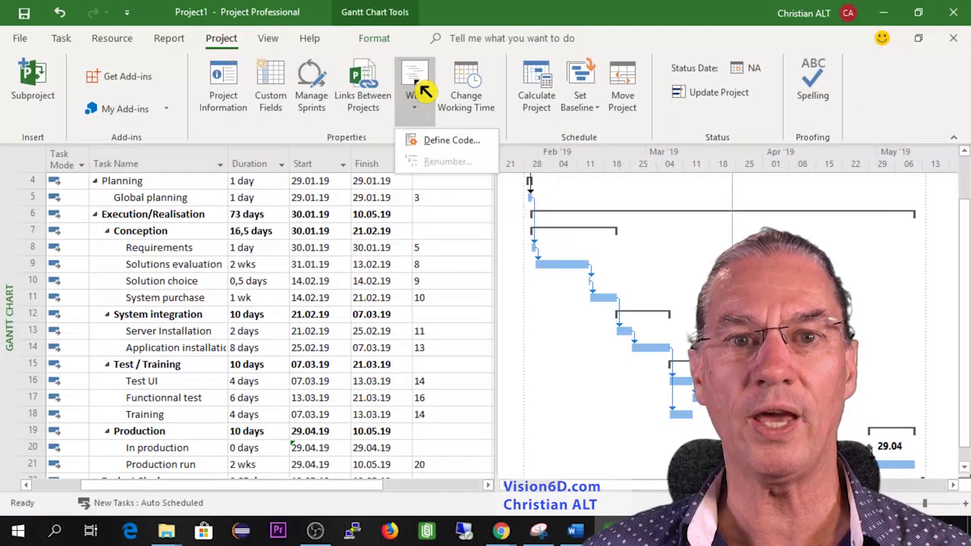
click(449, 147)
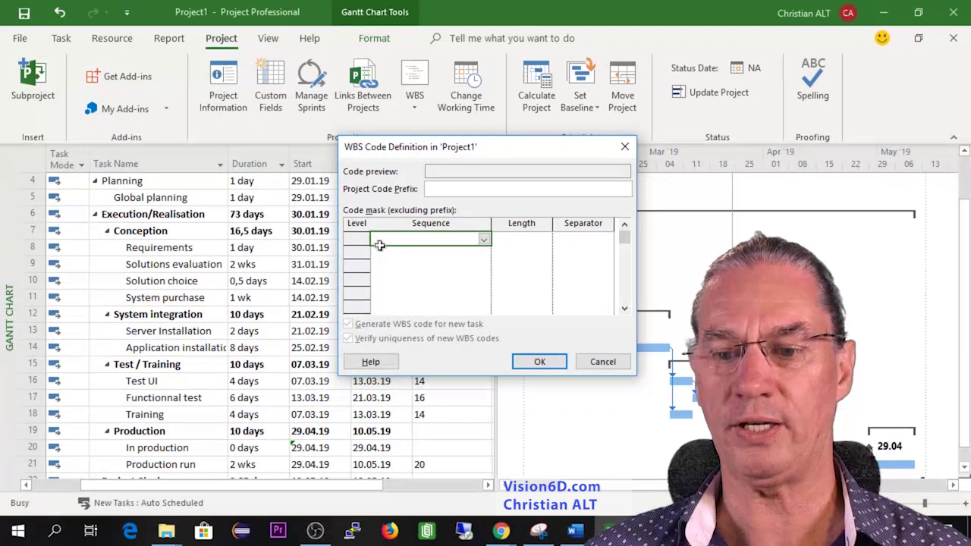
click(484, 241)
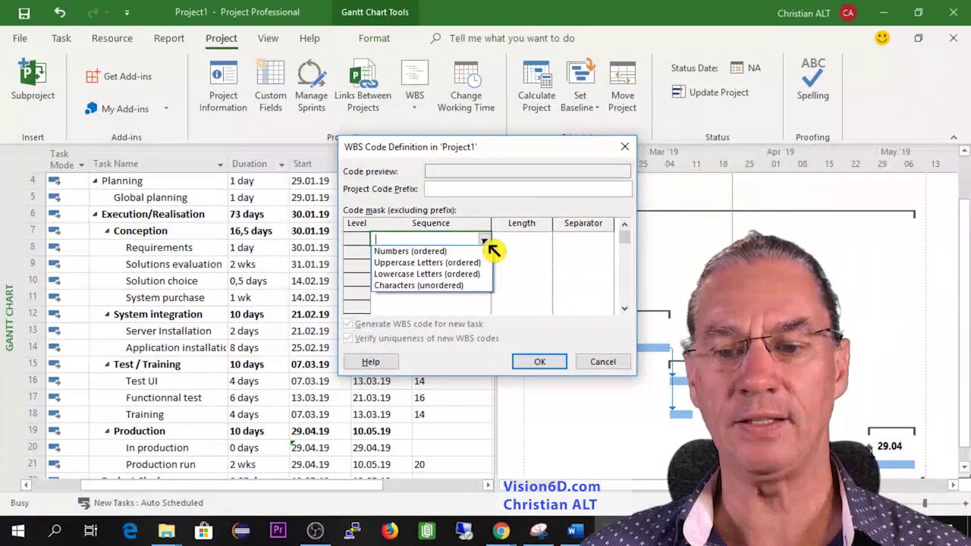
click(432, 251)
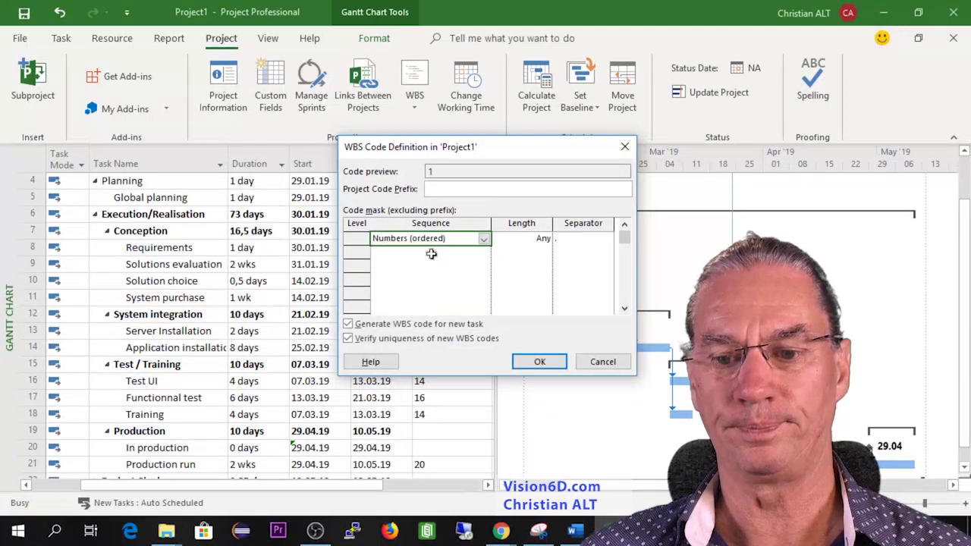
click(547, 239)
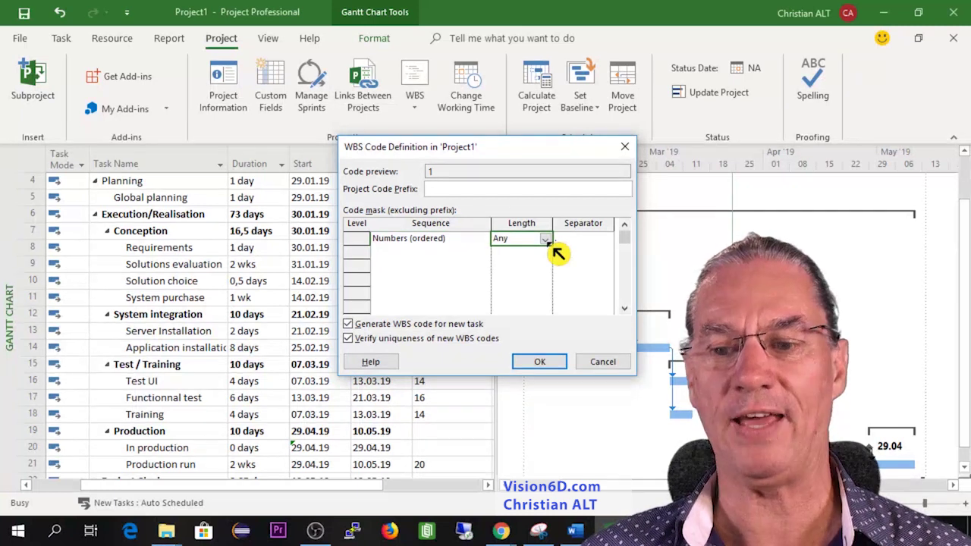
click(547, 239)
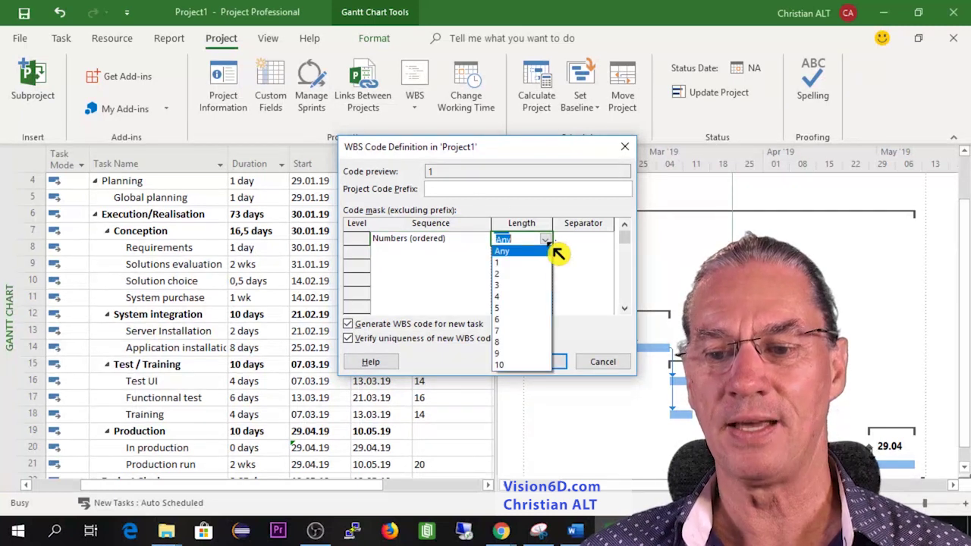
click(517, 276)
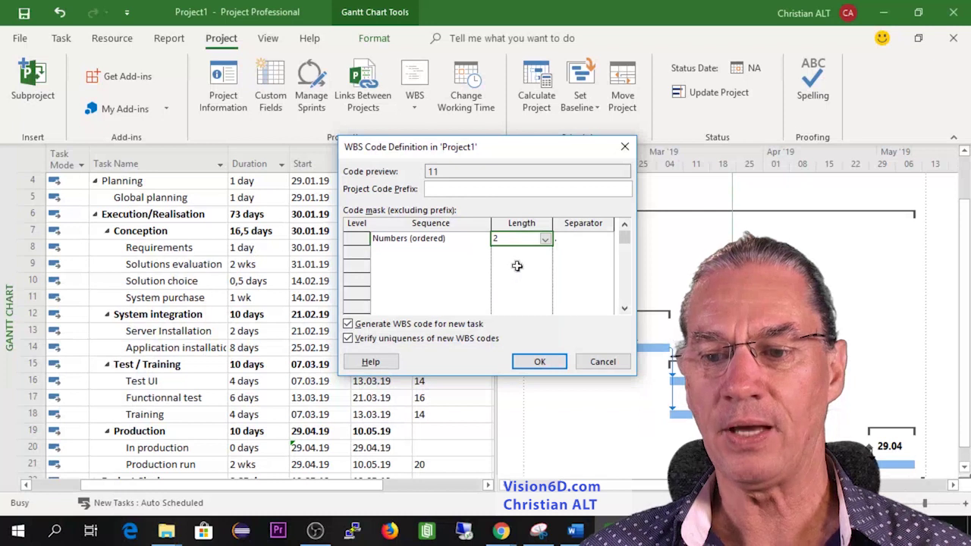
click(579, 238)
click(608, 241)
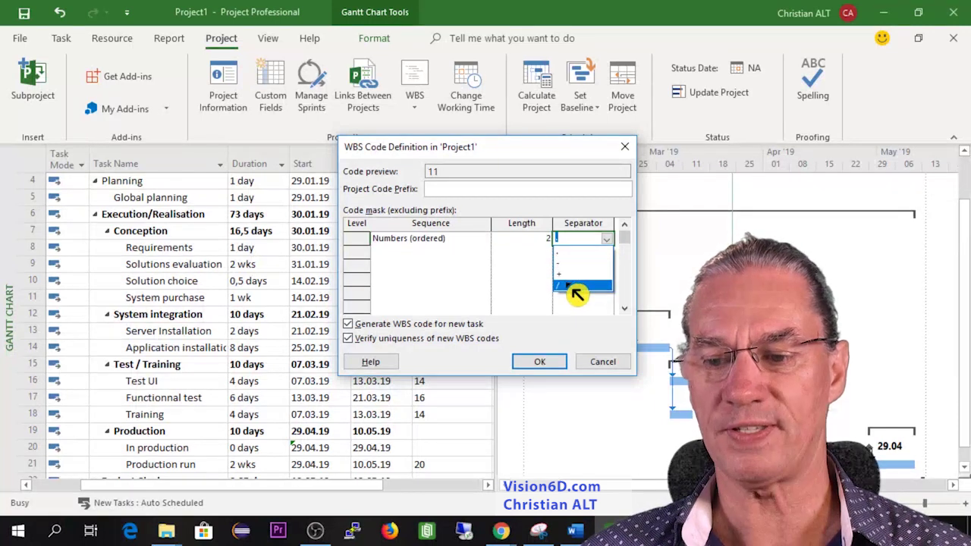
click(519, 239)
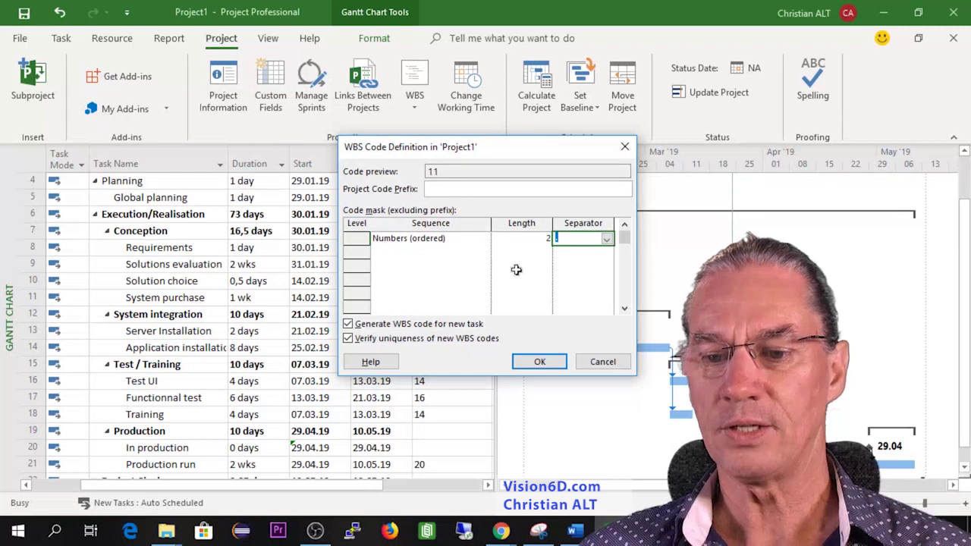
click(359, 239)
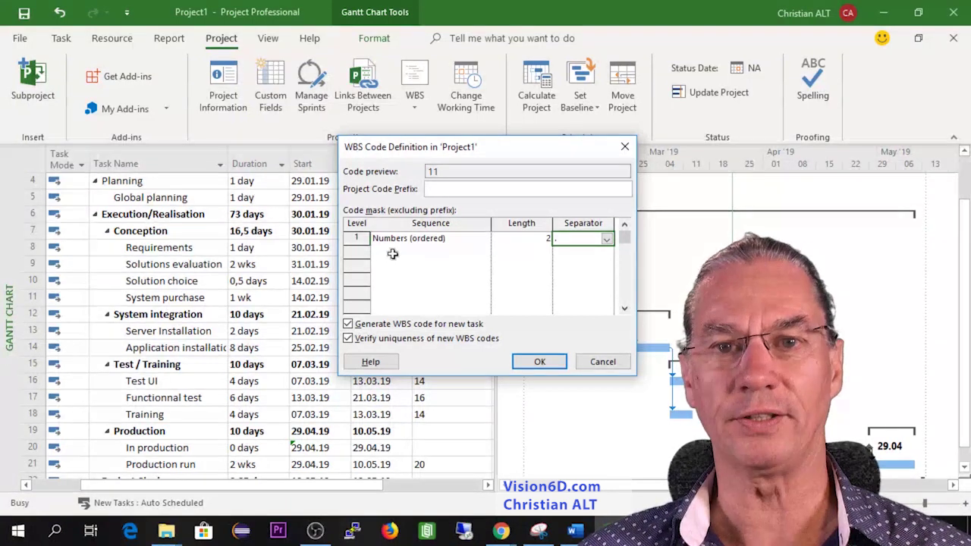
Step: Define level 2 of the WBS code mask as Numbers (ordered) with length 2
click(392, 254)
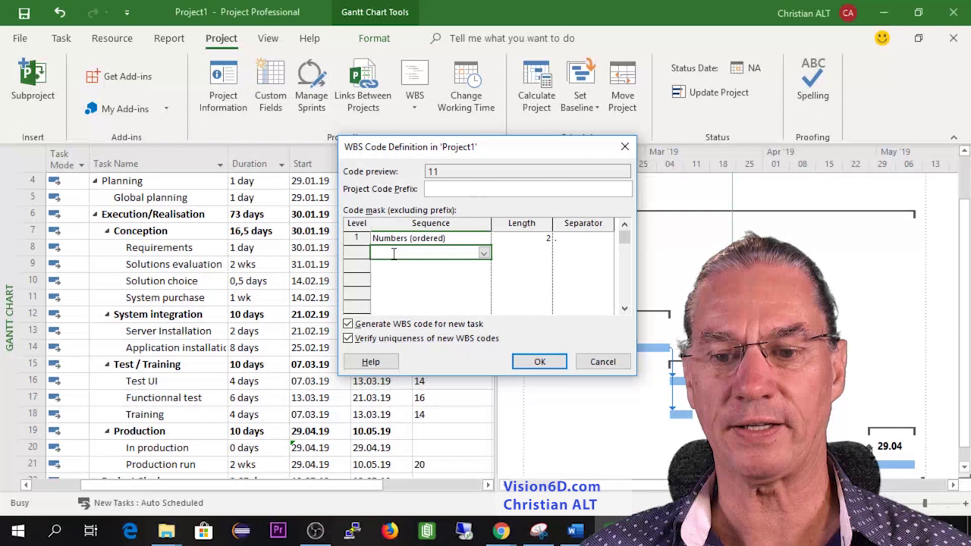
click(486, 254)
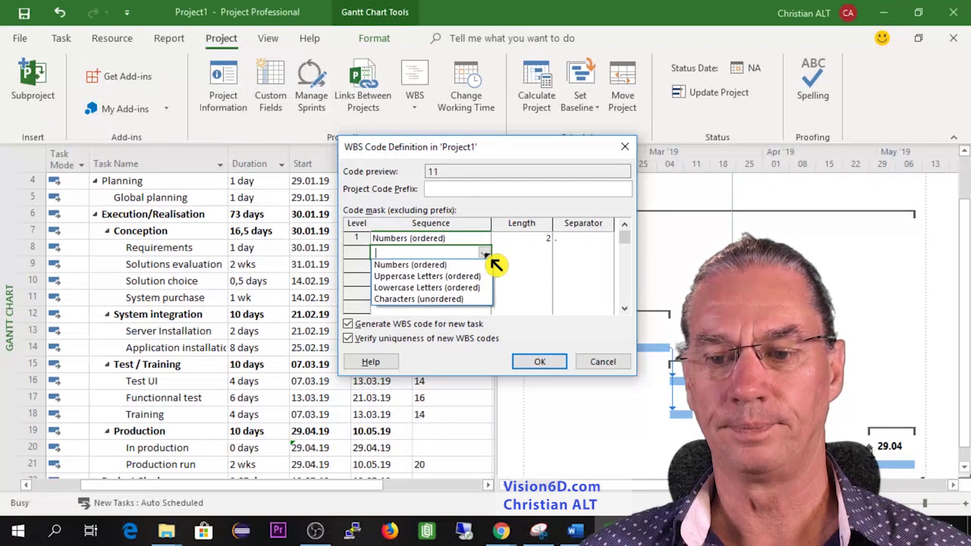
click(438, 265)
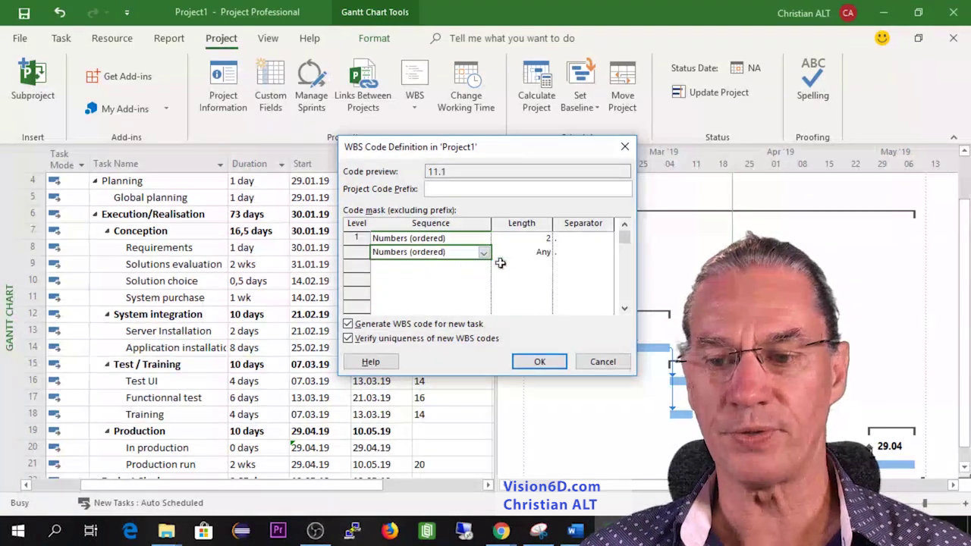
click(545, 253)
click(547, 253)
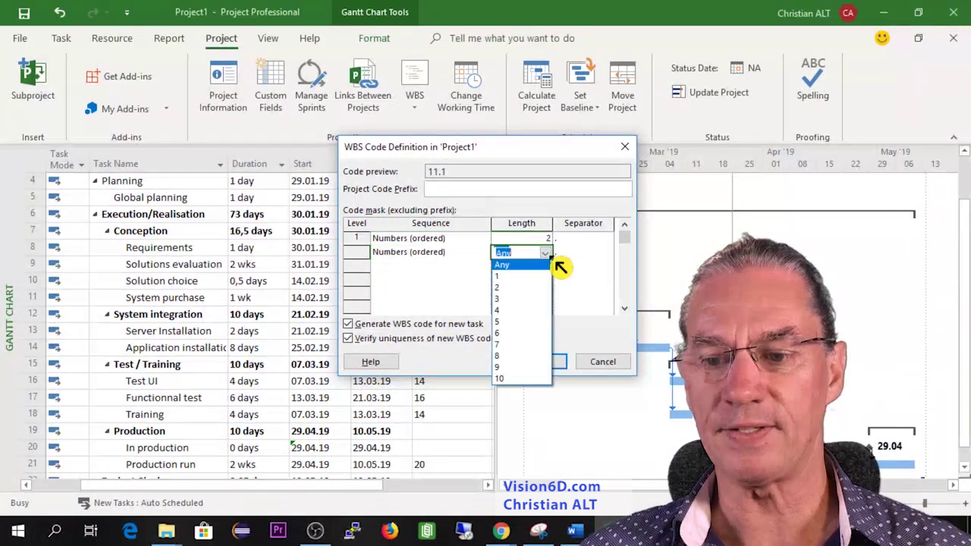
click(524, 287)
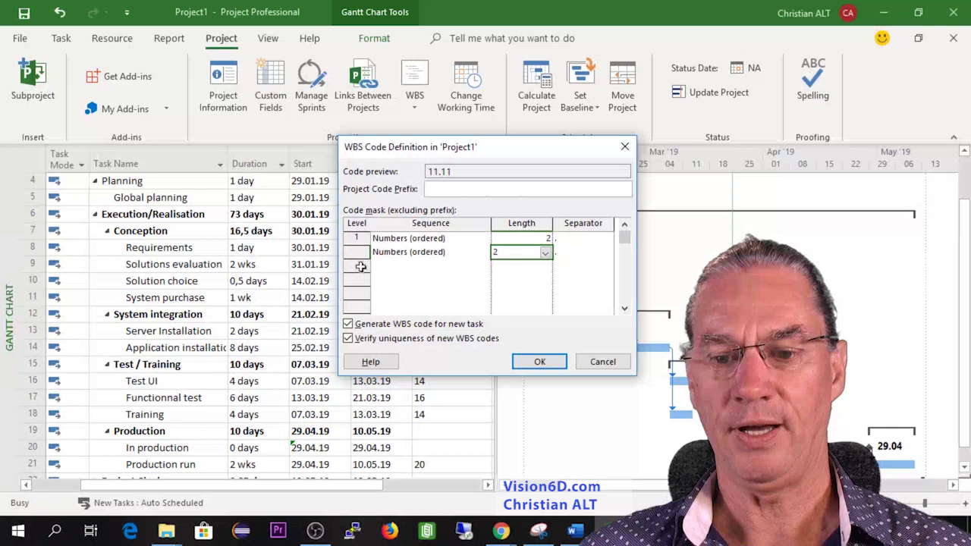
Step: Define level 3 of the WBS code mask as Numbers (ordered) with length 2 and apply the definition
click(392, 266)
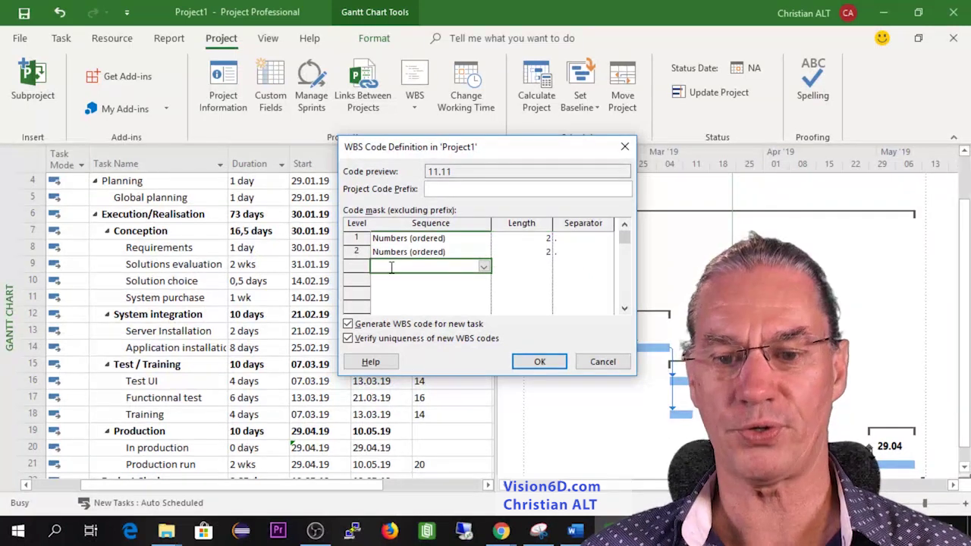
click(484, 267)
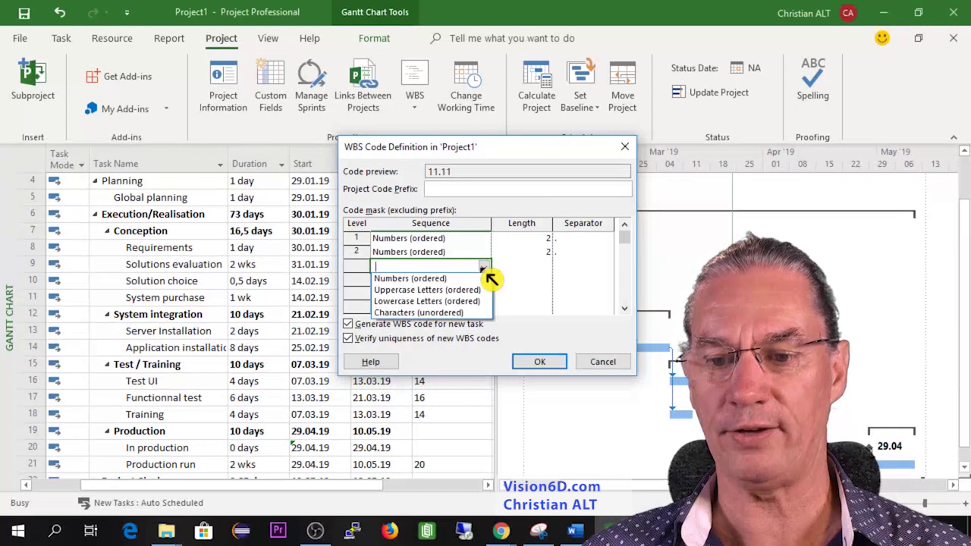
click(430, 278)
click(546, 267)
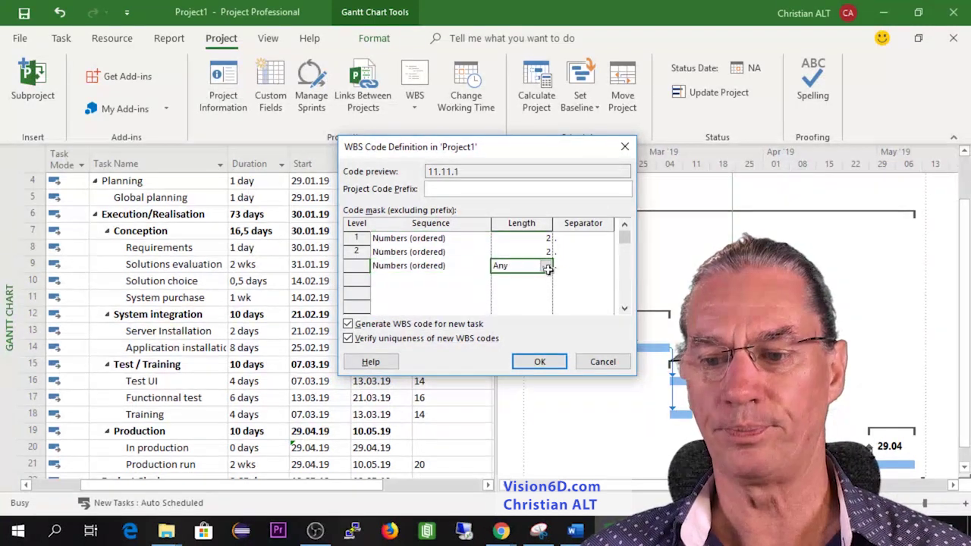
click(545, 267)
click(531, 302)
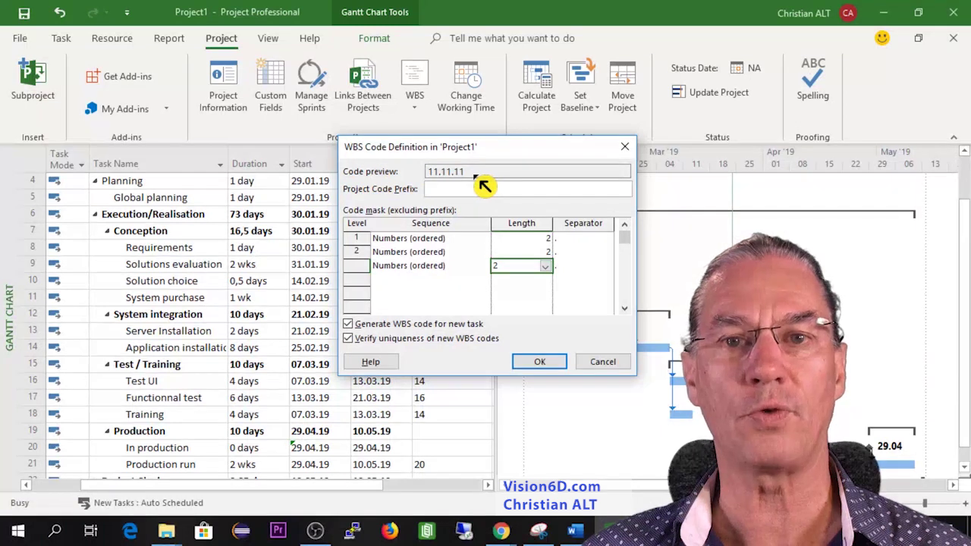
click(559, 363)
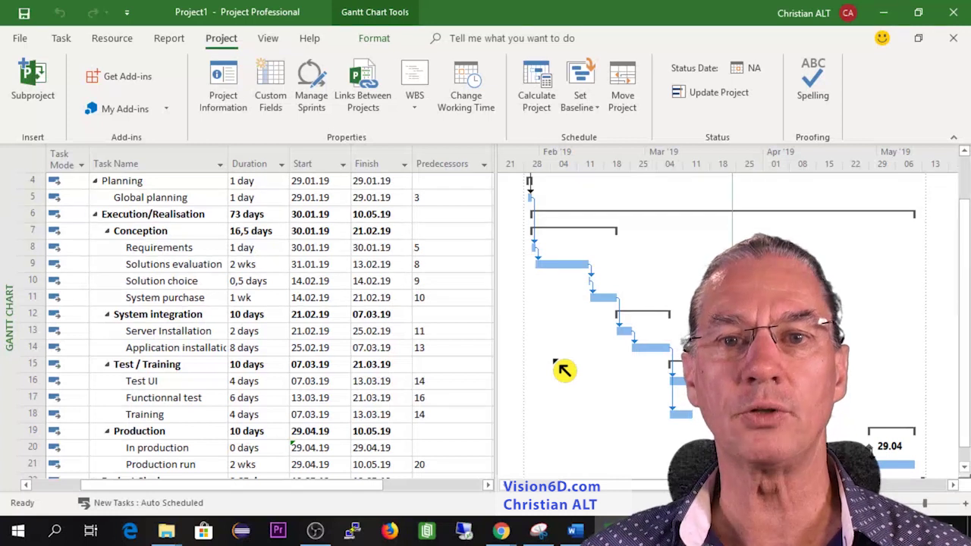
Step: Insert a WBS column before the Task Mode column and look through the codes of all tasks
right_click(83, 163)
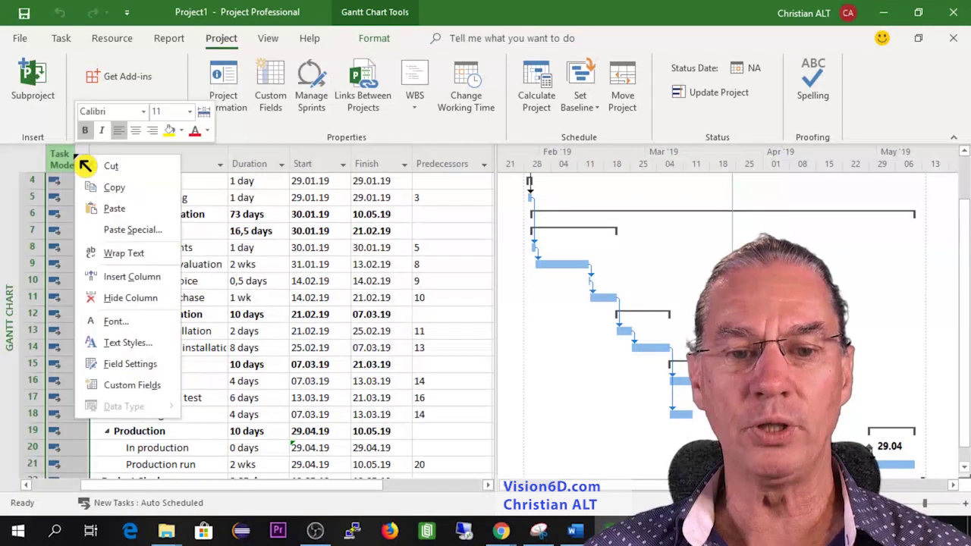
click(140, 278)
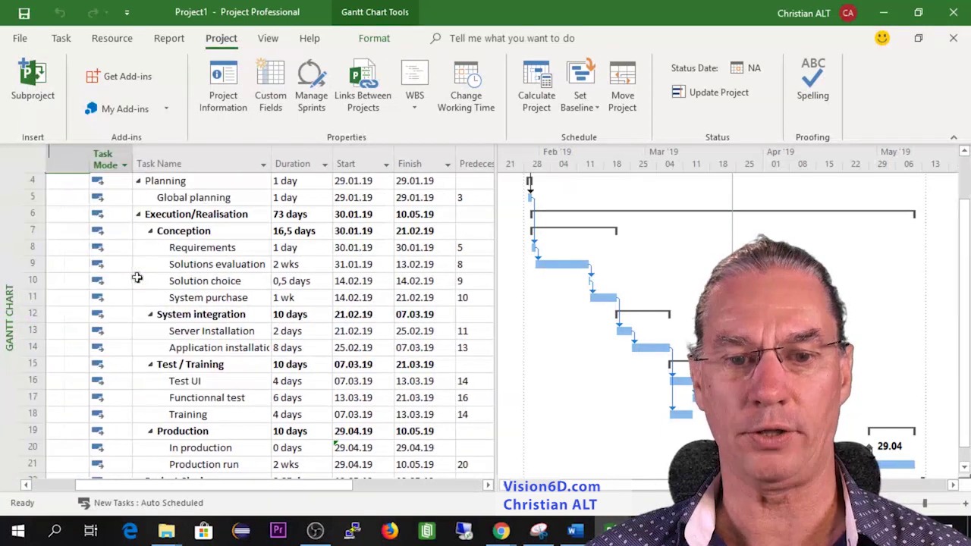
text(warning)
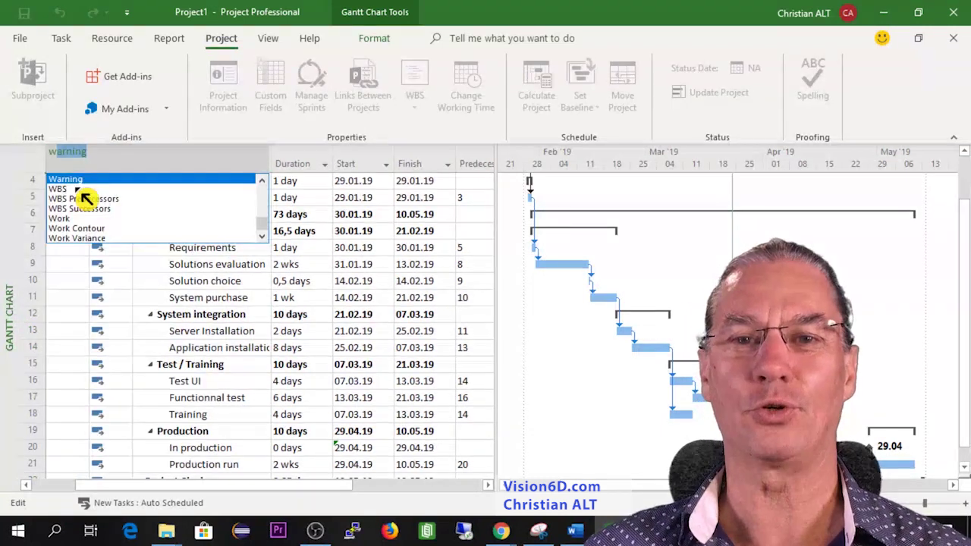
click(81, 190)
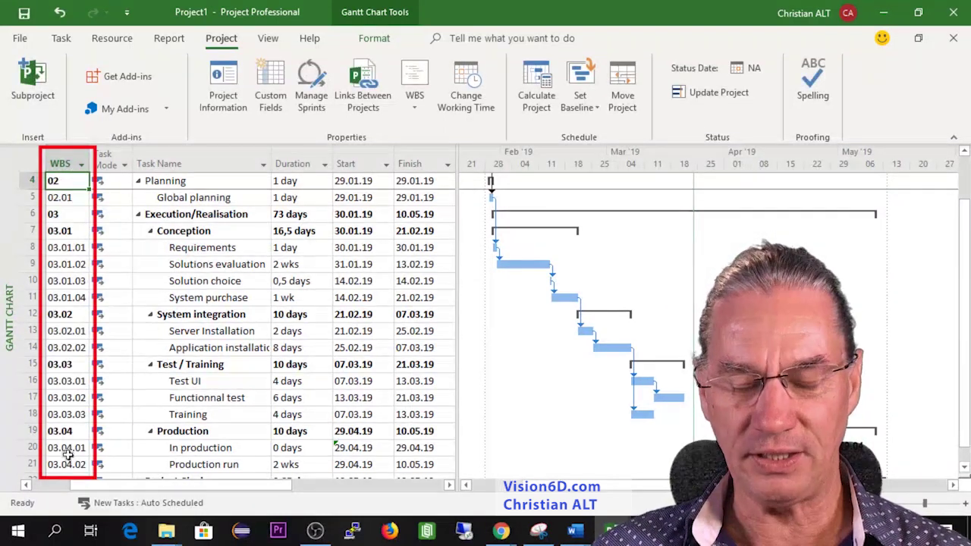
scroll(66, 454, down, 2)
scroll(66, 454, up, 3)
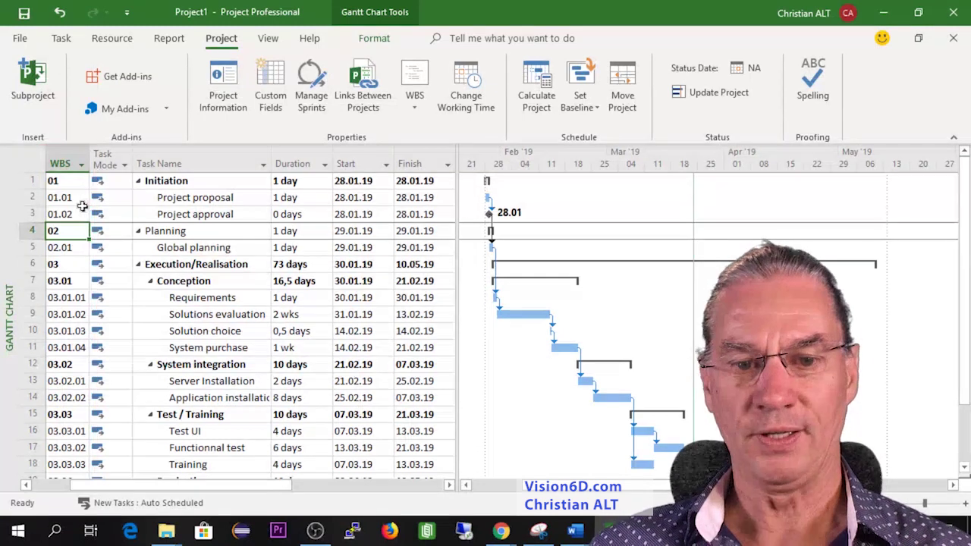
Step: Set the WBS project code prefix to CRM- and widen the WBS column to fit the full codes
click(425, 107)
click(438, 141)
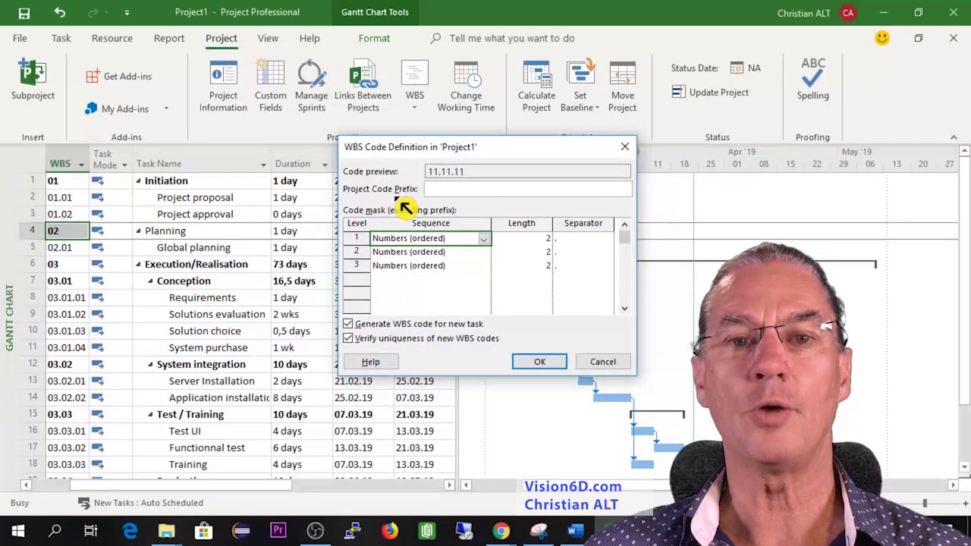
click(432, 189)
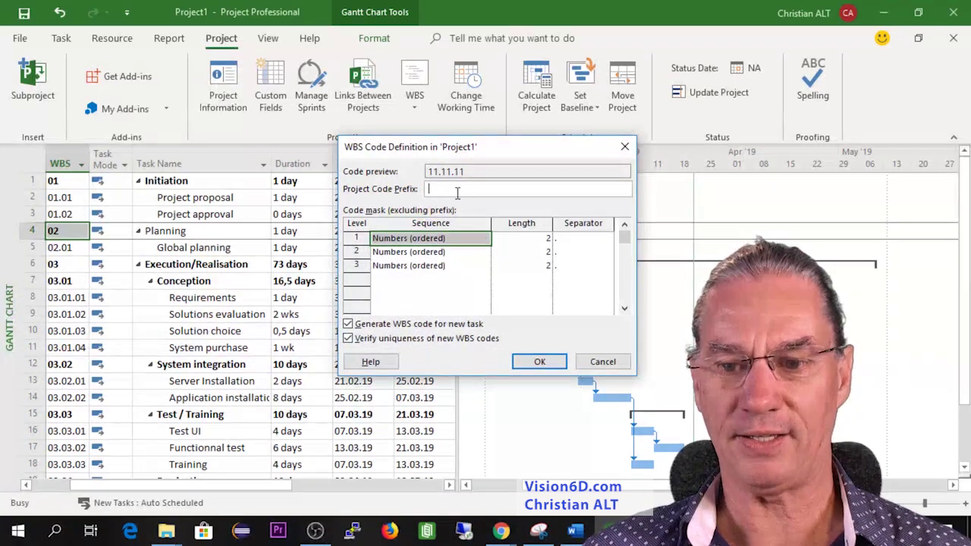
text(CR)
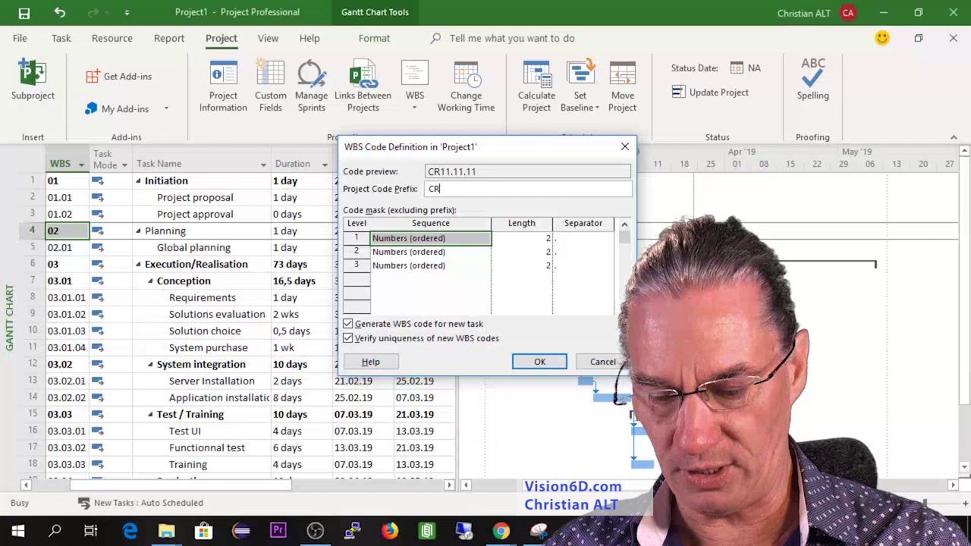
text(M)
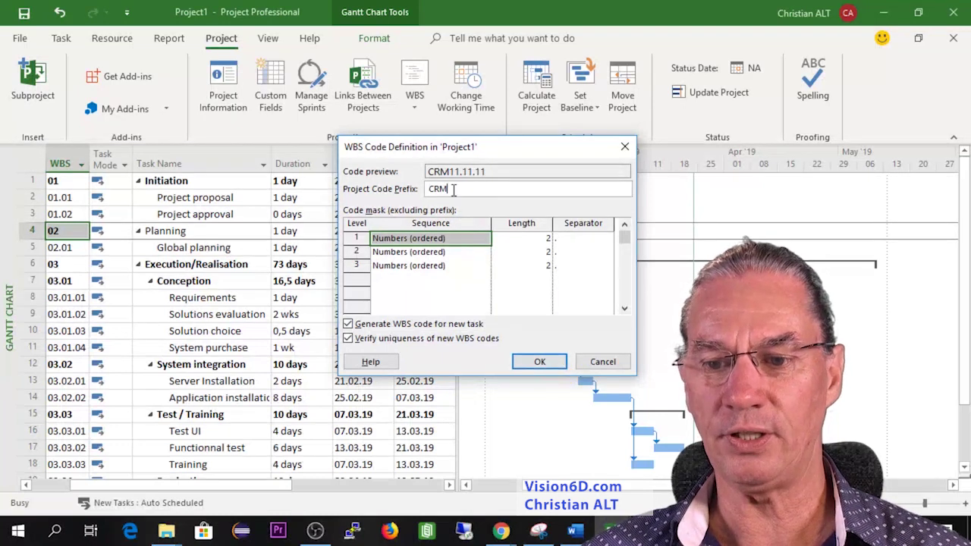
text(-)
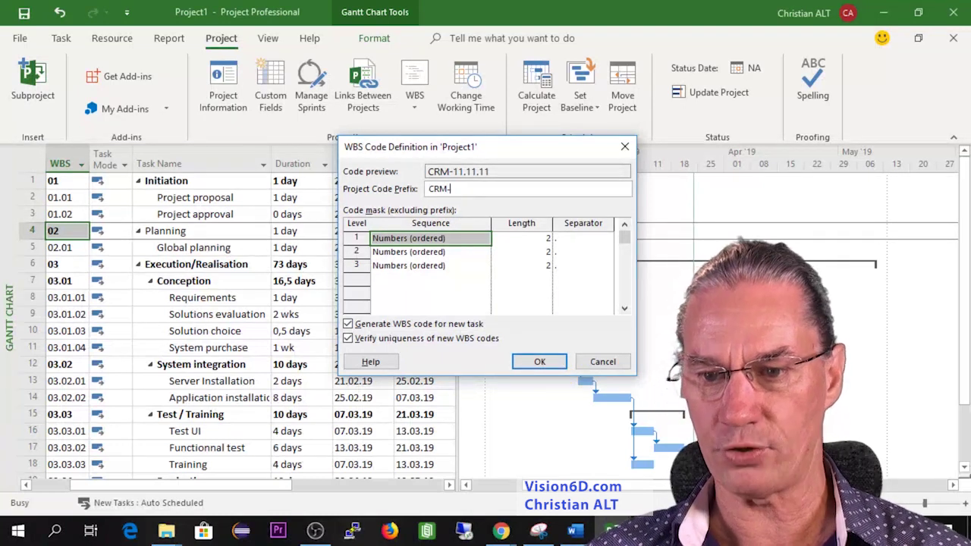
click(539, 362)
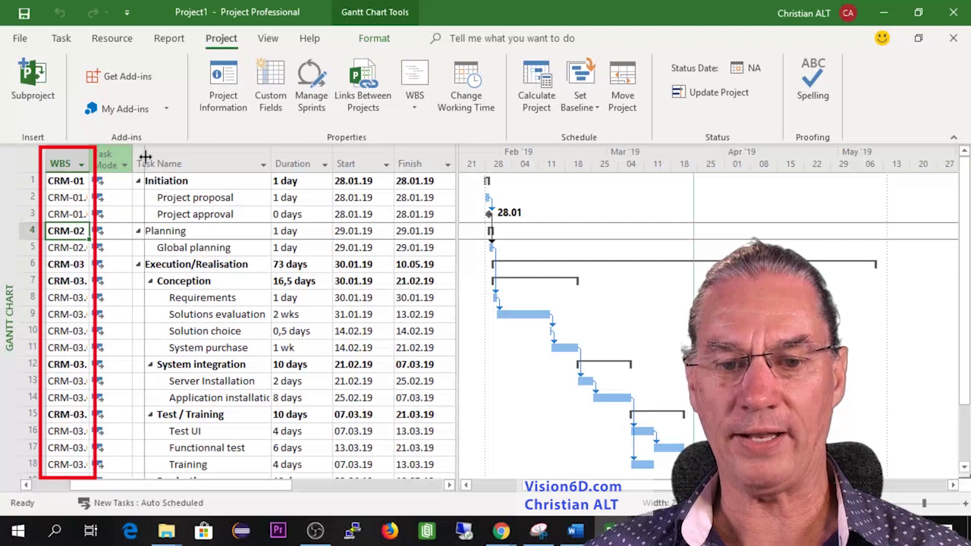
double_click(145, 157)
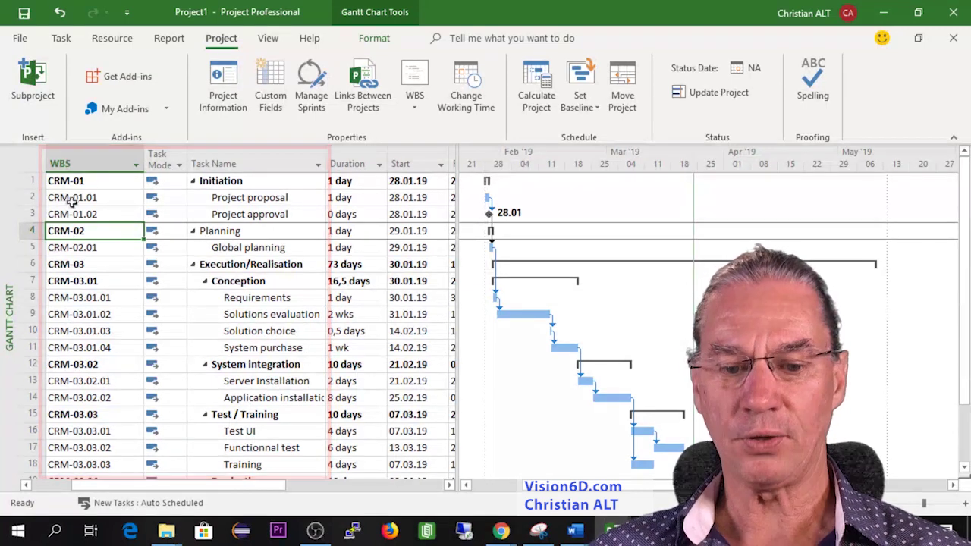
scroll(107, 243, down, 1)
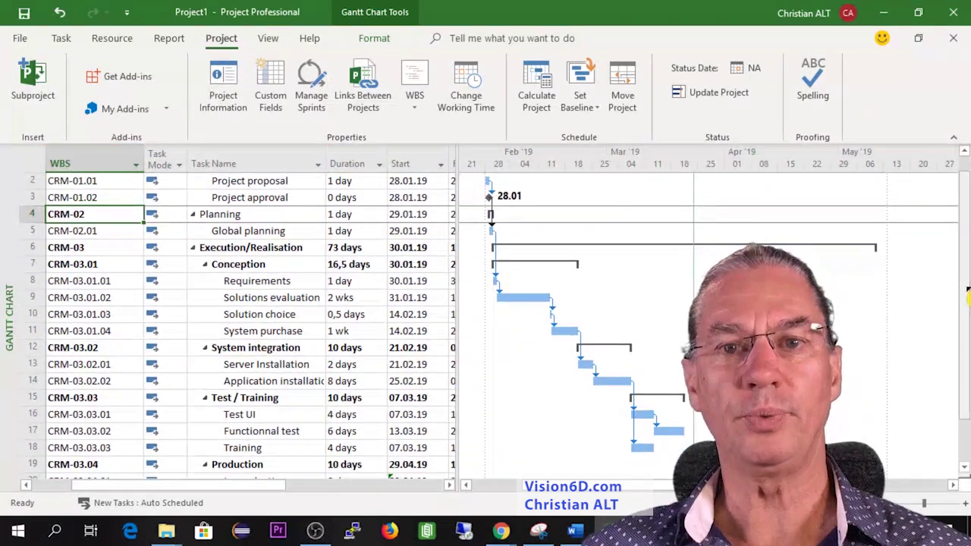